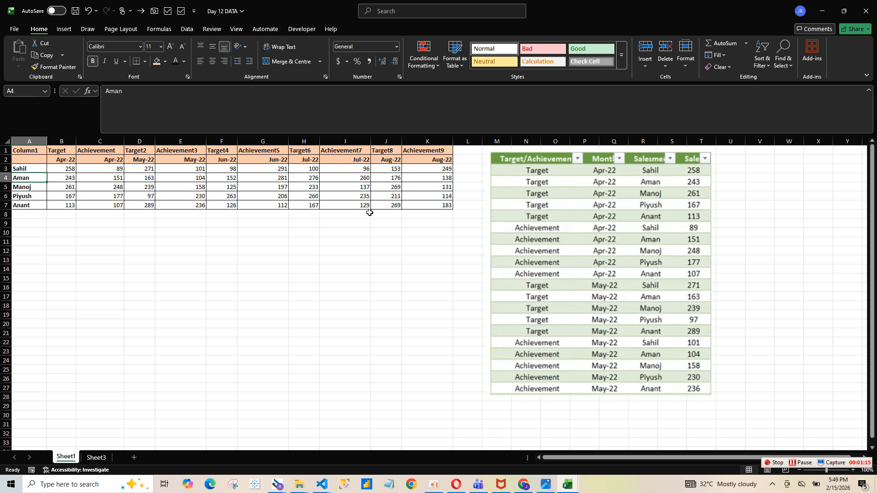
# - Examine the source target/achievement data range and the example unpivoted table picture
pyautogui.click(577, 206)
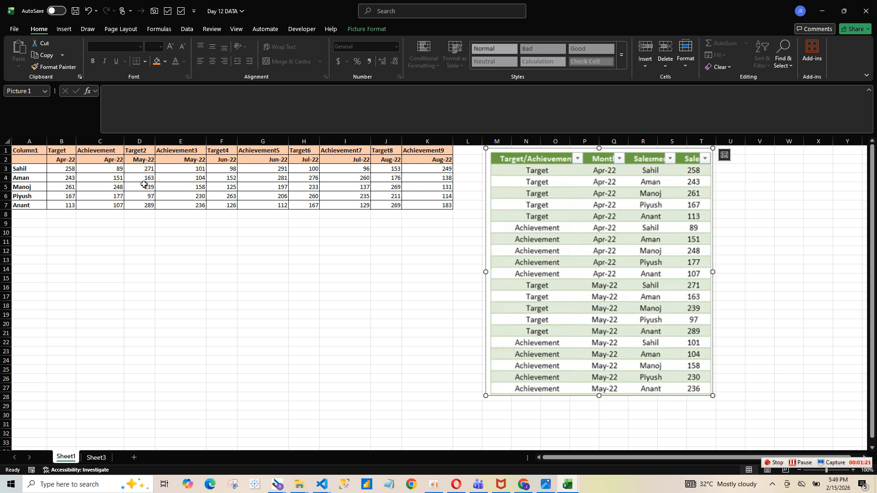
pyautogui.moveTo(35, 151); pyautogui.dragTo(459, 217)
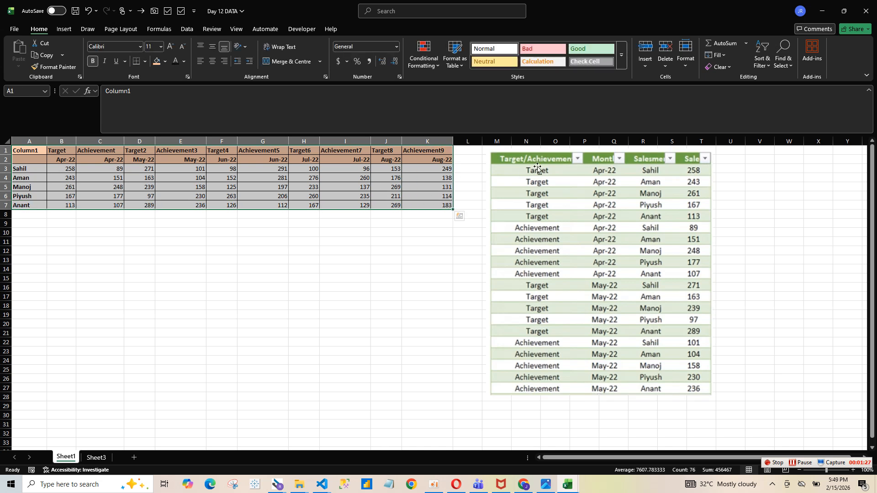
pyautogui.click(502, 176)
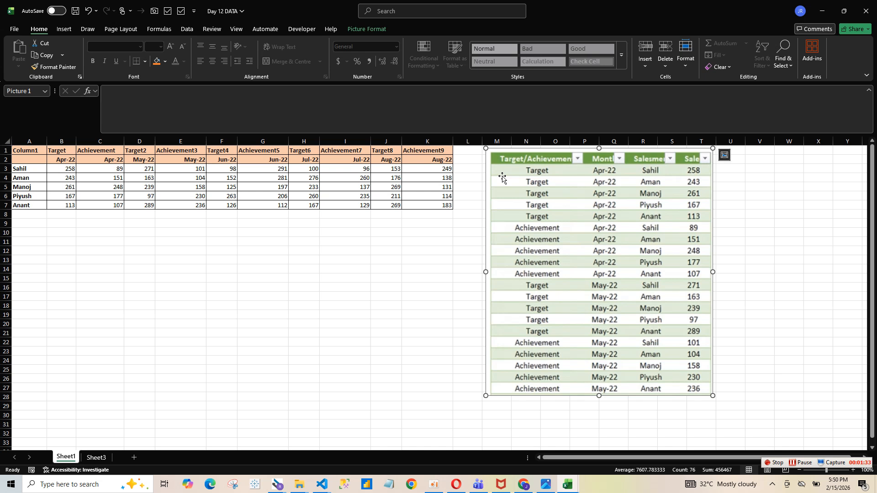
# - Switch to the Book1 workbook and autofit the width of column A
pyautogui.moveTo(568, 481)
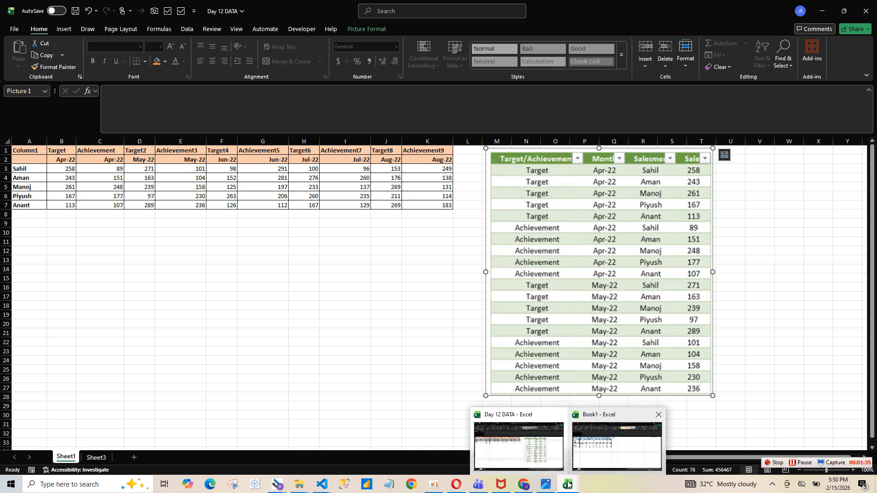
pyautogui.click(626, 432)
pyautogui.click(299, 194)
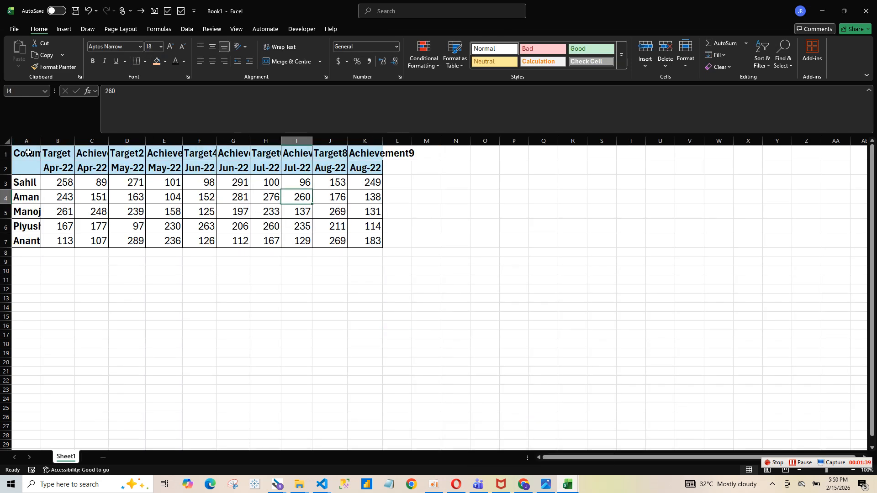
pyautogui.click(39, 143)
pyautogui.doubleClick(40, 143)
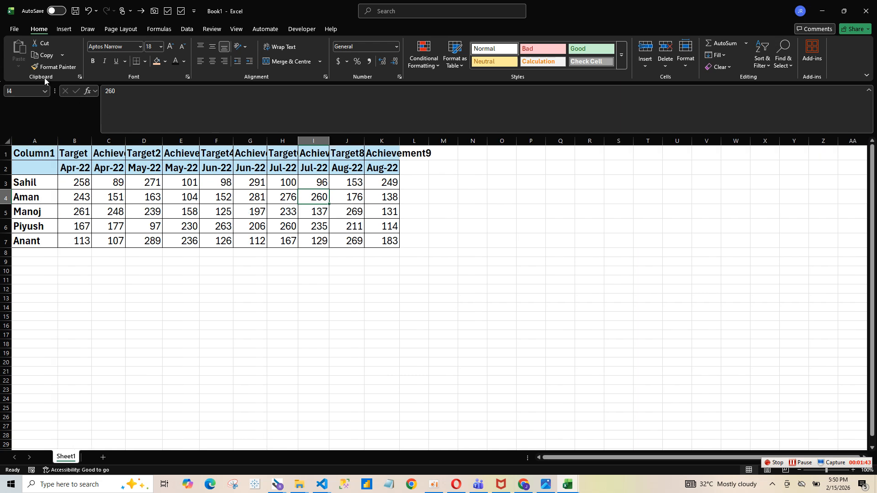
# - Create a table from range $A$1:$K$7 with headers and load it into Power Query
pyautogui.click(182, 29)
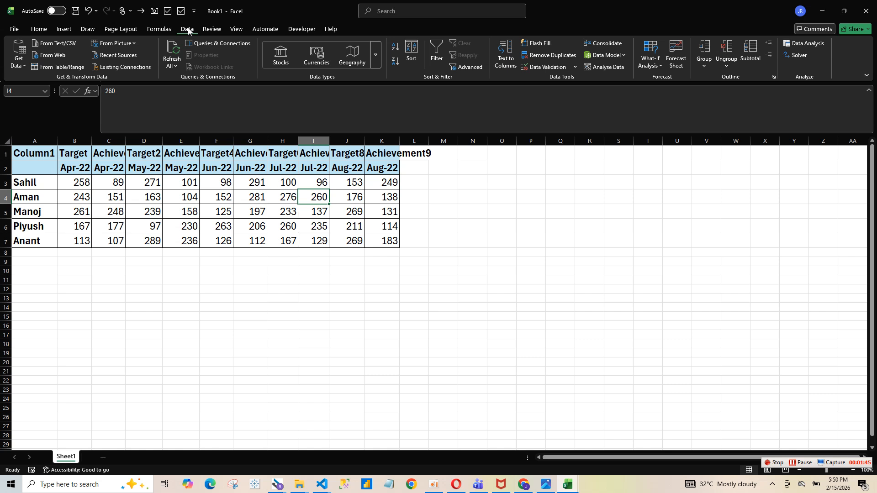
pyautogui.click(168, 196)
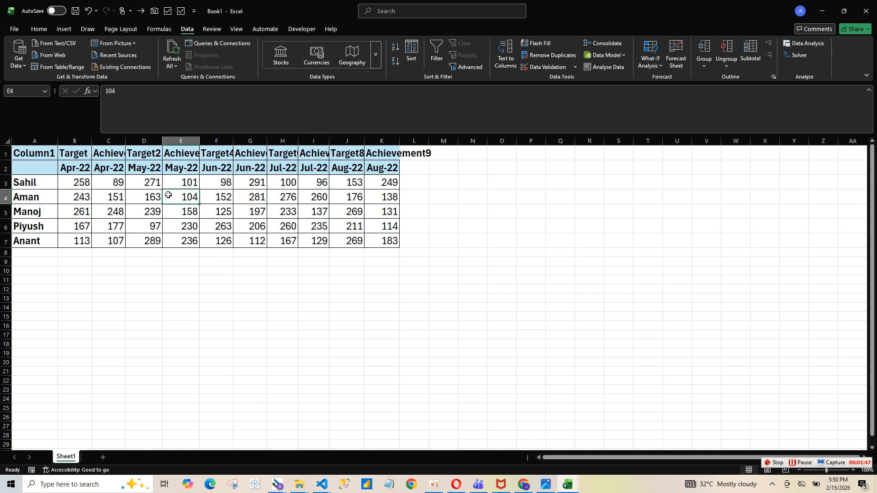
pyautogui.click(146, 230)
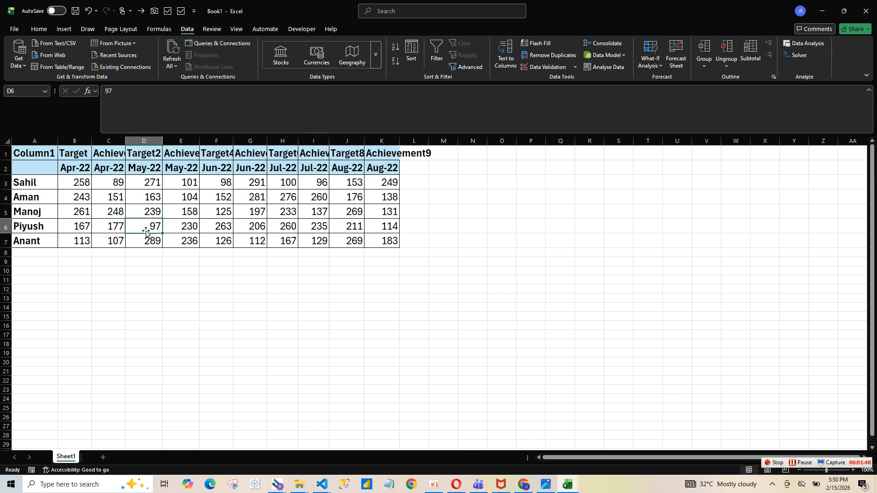
pyautogui.click(75, 66)
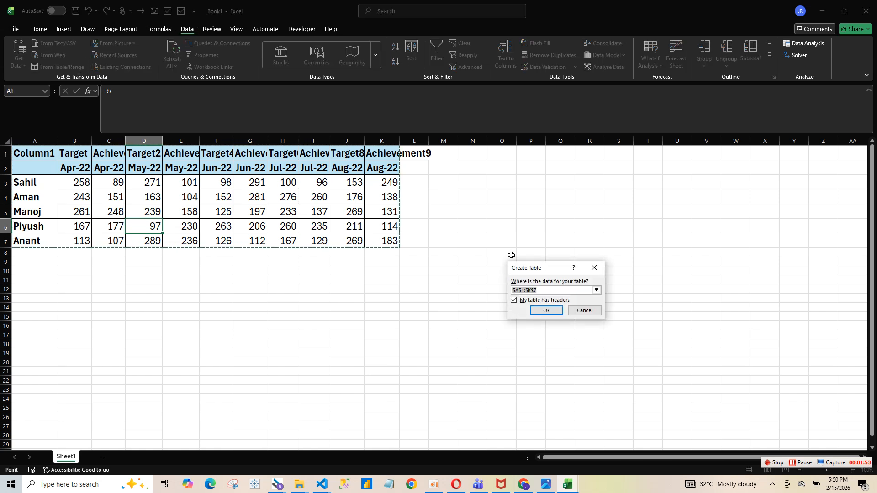
pyautogui.click(541, 312)
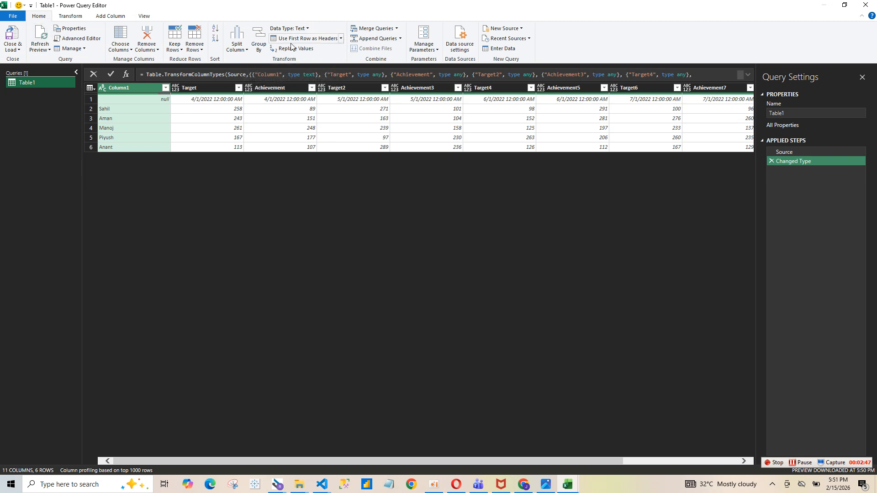
# - Demote the column headers into the first data row
pyautogui.click(341, 39)
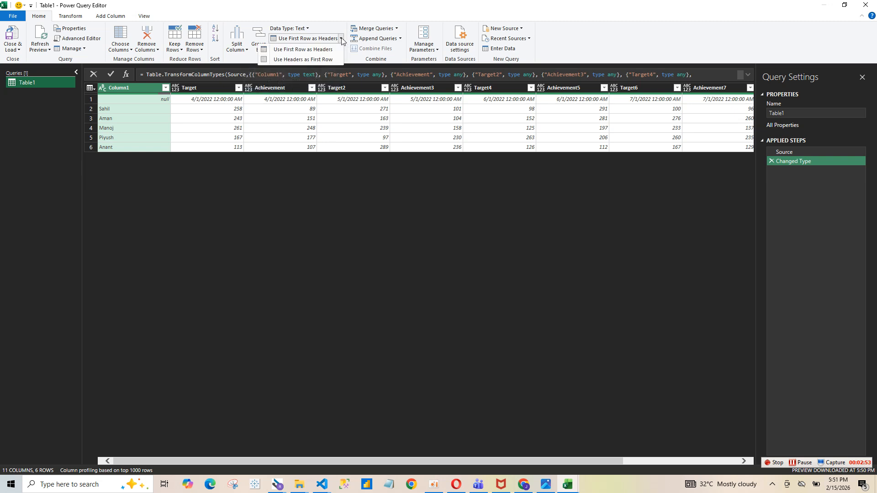
pyautogui.click(291, 60)
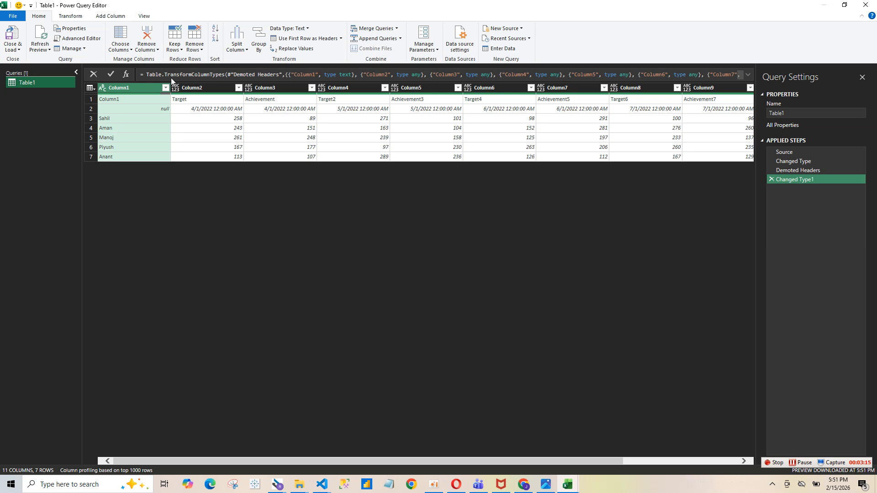
# - Transpose the whole query table
pyautogui.click(71, 16)
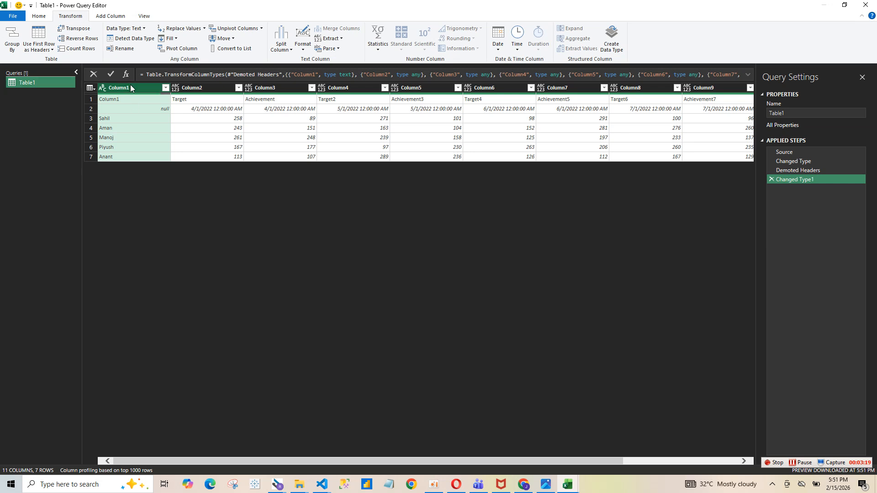
pyautogui.click(75, 30)
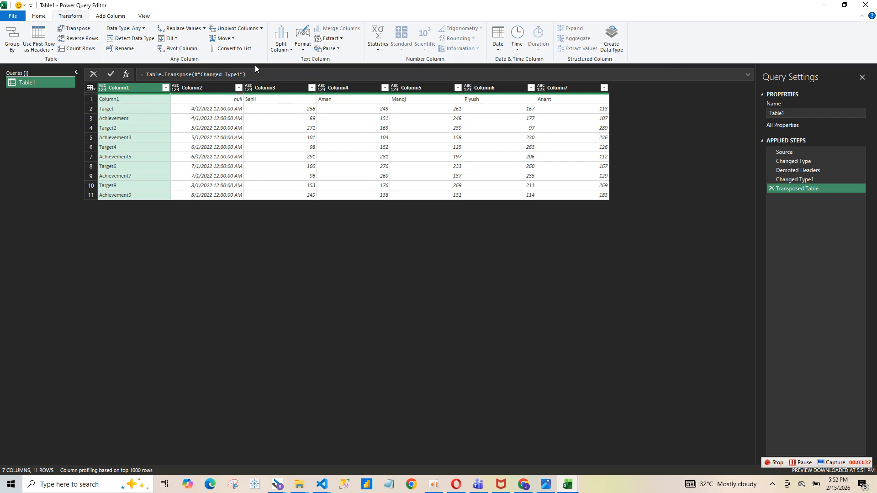
# - Promote the first row of the transposed table to column headers
pyautogui.click(40, 18)
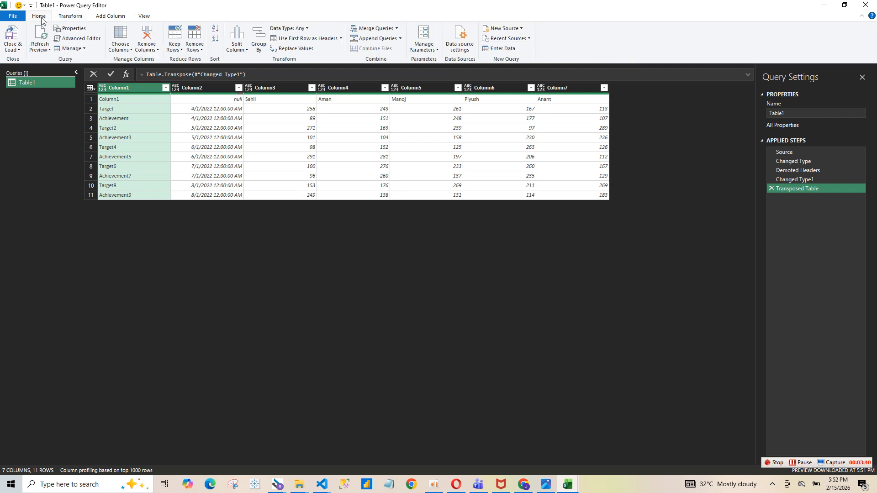
pyautogui.click(291, 41)
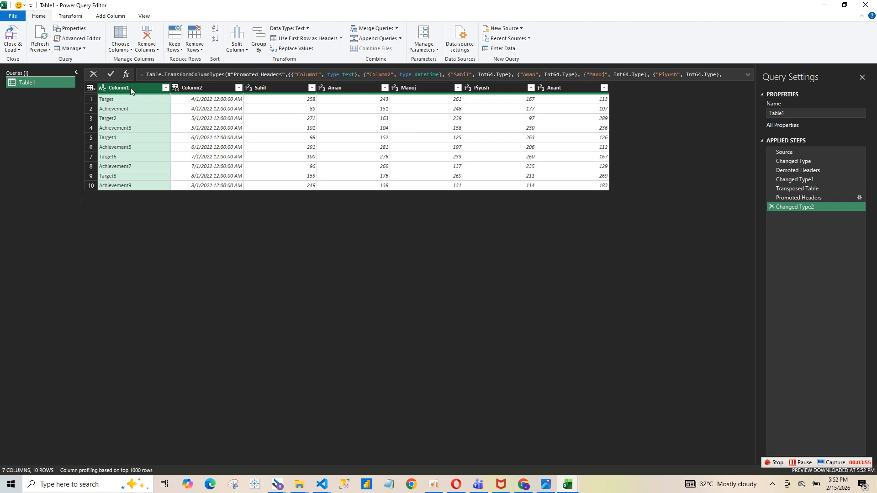
# - Select Column1 and Column2 together and unpivot all the other columns
pyautogui.keyDown('ctrl'); pyautogui.click(183, 91); pyautogui.keyUp('ctrl')
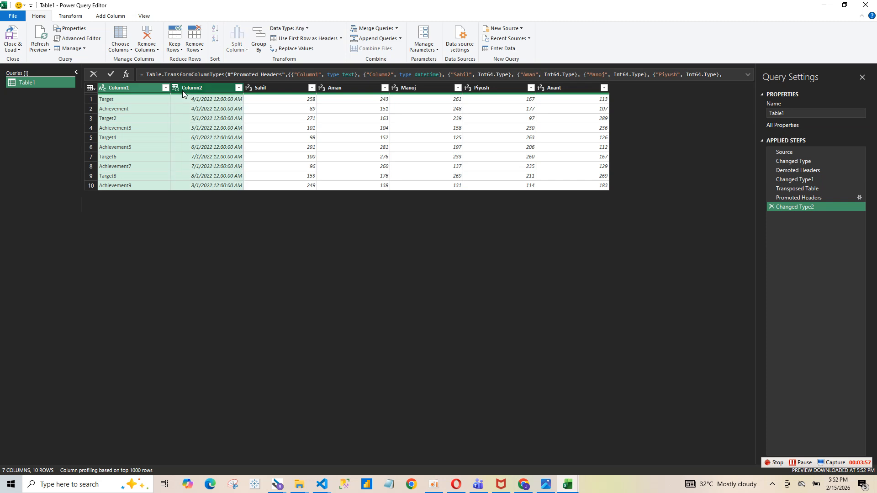
pyautogui.click(147, 86)
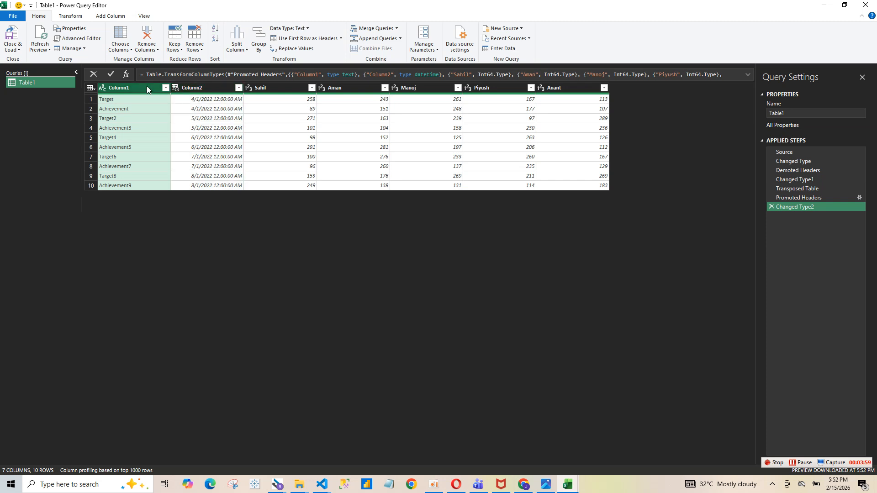
pyautogui.keyDown('ctrl'); pyautogui.click(203, 89); pyautogui.keyUp('ctrl')
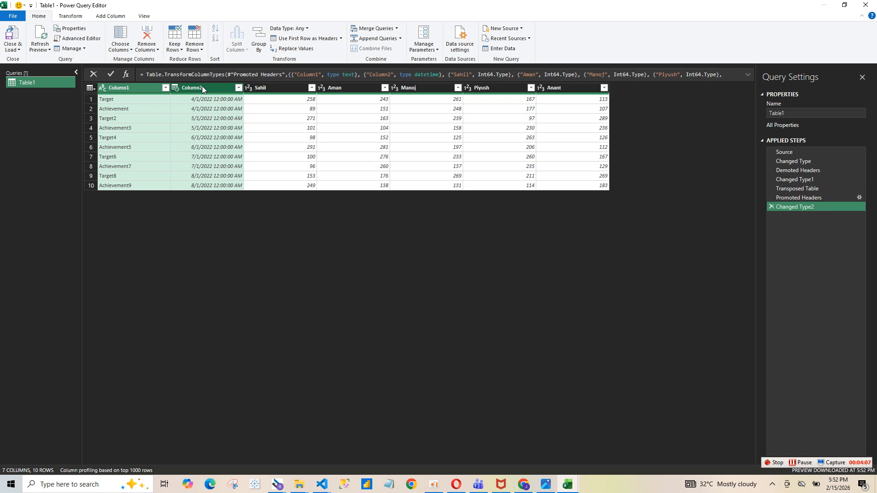
pyautogui.click(80, 17)
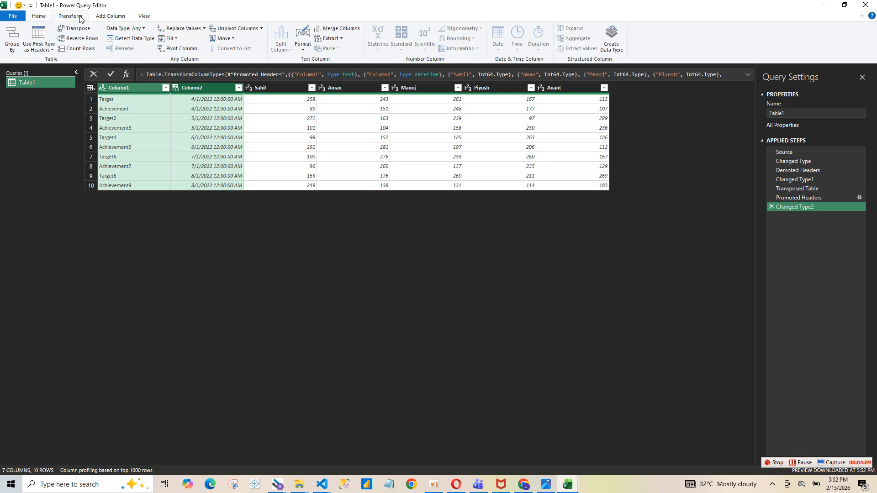
pyautogui.click(262, 29)
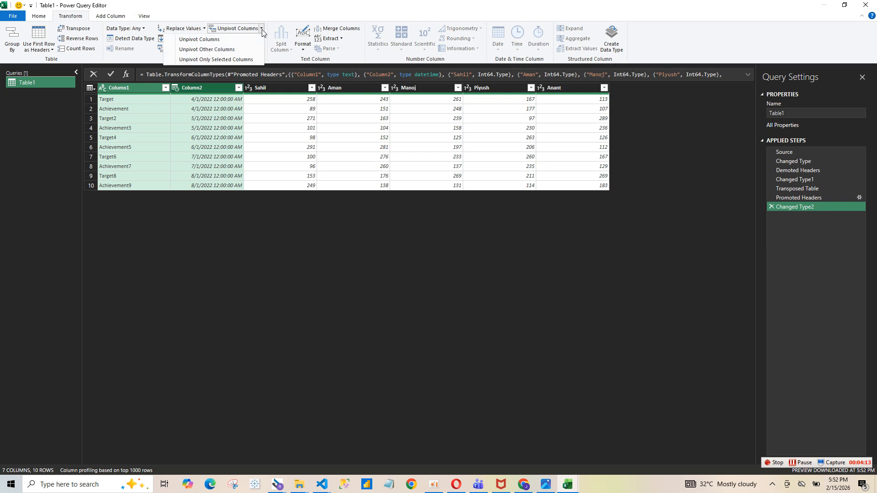
pyautogui.click(230, 50)
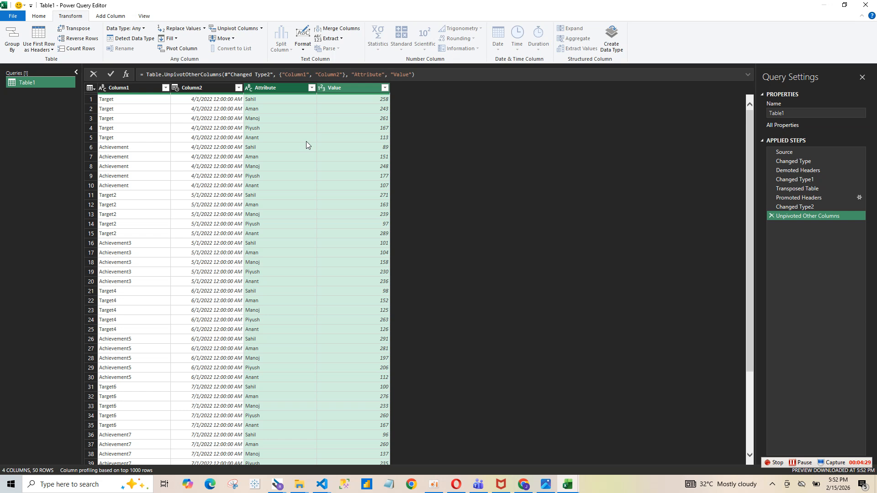
# - Rename Column1 as Remarks
pyautogui.click(140, 88)
pyautogui.doubleClick(140, 88)
pyautogui.press('BackSpace')
pyautogui.press('BackSpace')
pyautogui.press('BackSpace')
pyautogui.press('BackSpace')
pyautogui.press('BackSpace')
pyautogui.press('BackSpace')
pyautogui.press('BackSpace')
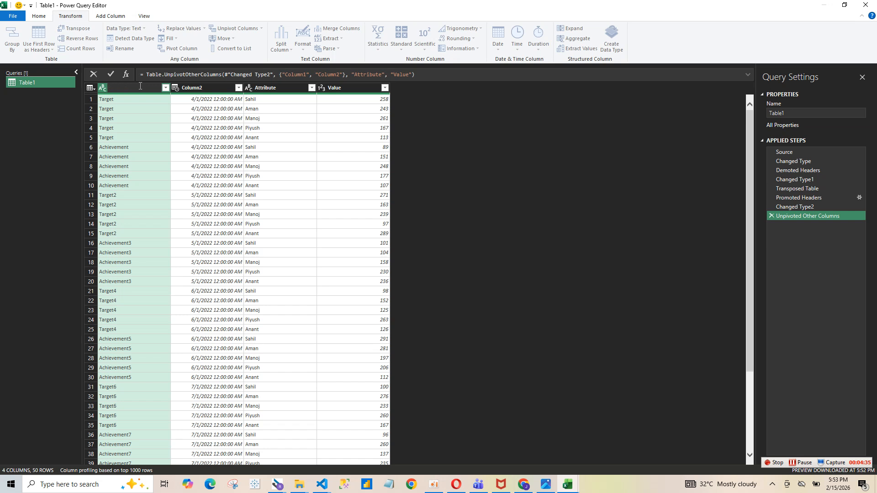
pyautogui.write('Remark')
pyautogui.press('Return')
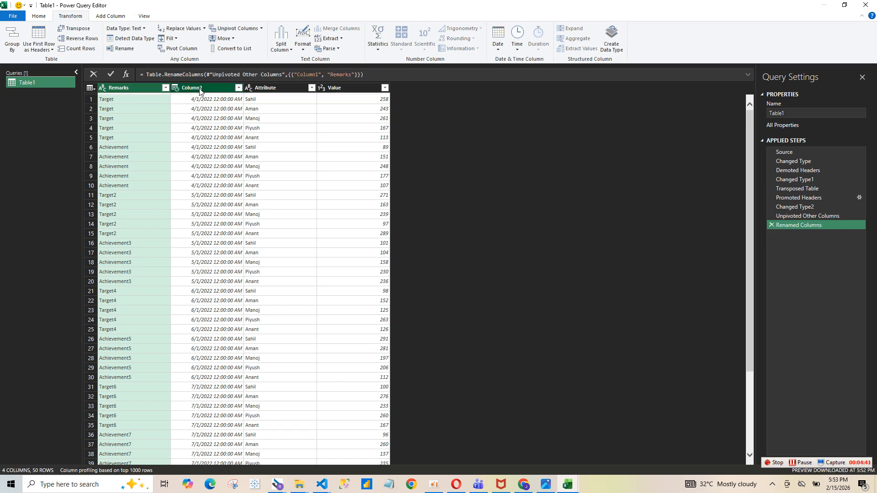
# - Rename Column2 as Date
pyautogui.click(201, 90)
pyautogui.doubleClick(200, 89)
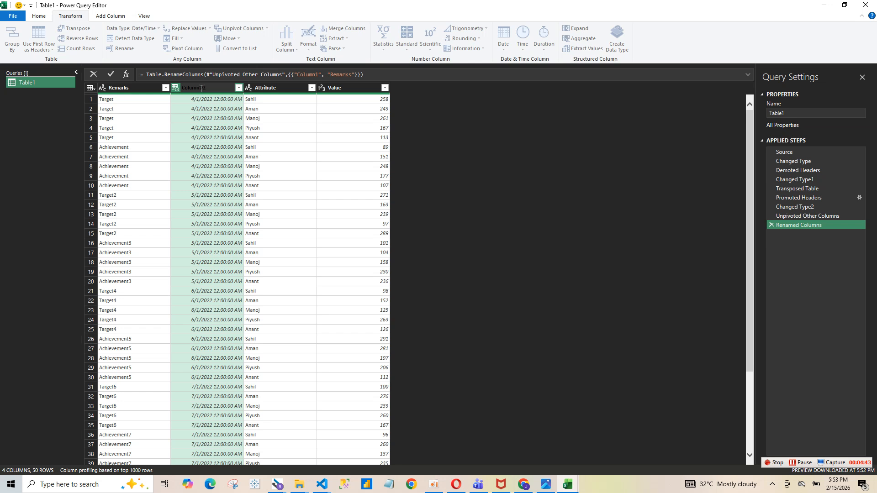
pyautogui.doubleClick(224, 89)
pyautogui.write('Date')
# - Rename the Attribute column as Sales Men
pyautogui.doubleClick(269, 87)
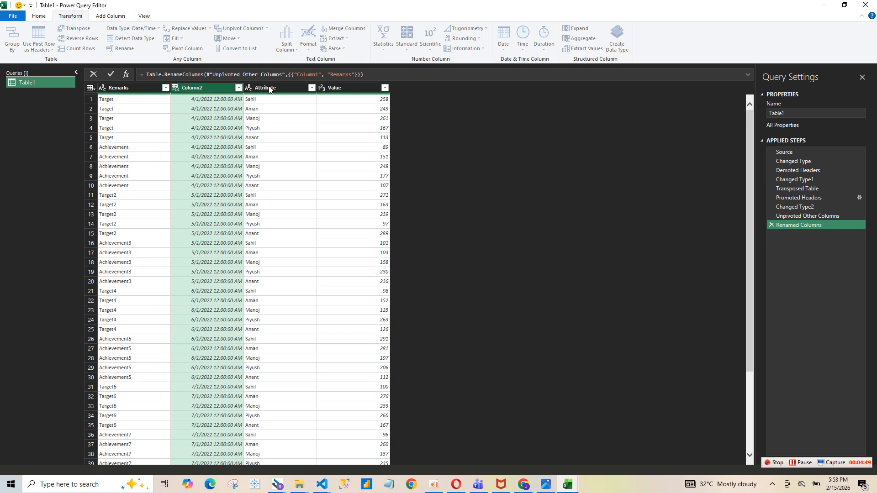
pyautogui.write('Salesm')
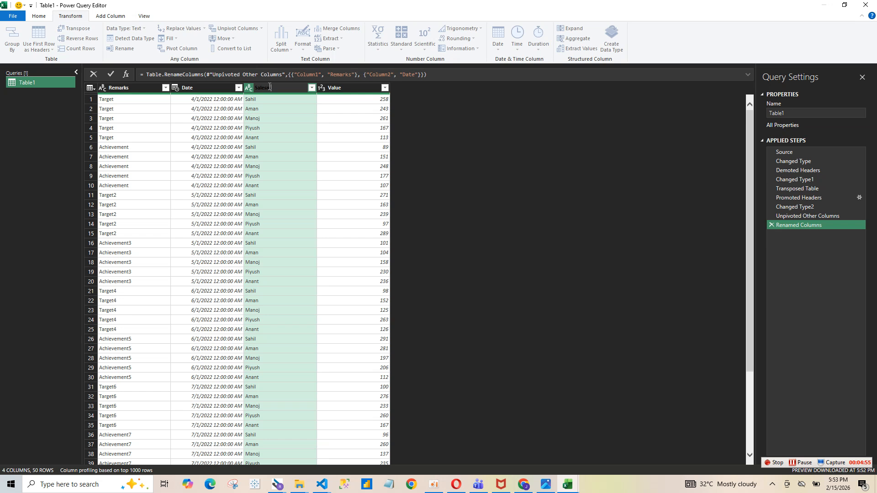
pyautogui.write('an')
pyautogui.click(336, 89)
pyautogui.click(265, 86)
pyautogui.doubleClick(266, 87)
pyautogui.write('Sales Men')
# - Rename the Value column as Amount
pyautogui.click(346, 89)
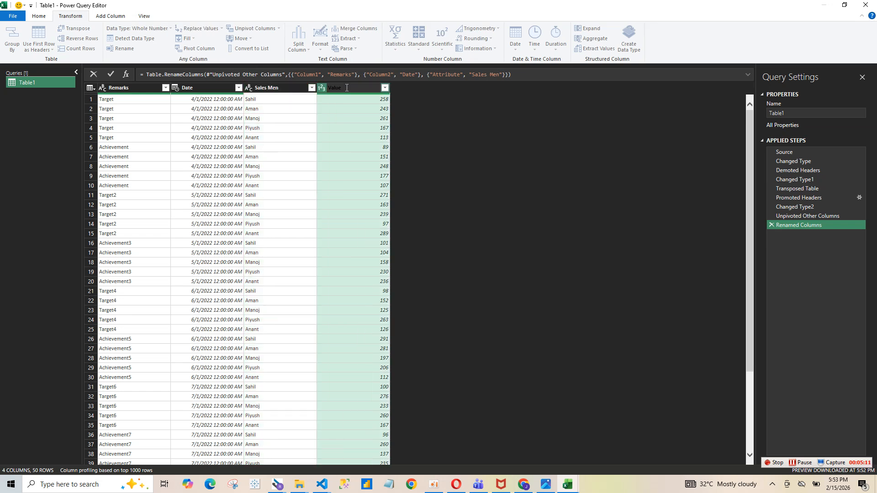
pyautogui.doubleClick(346, 88)
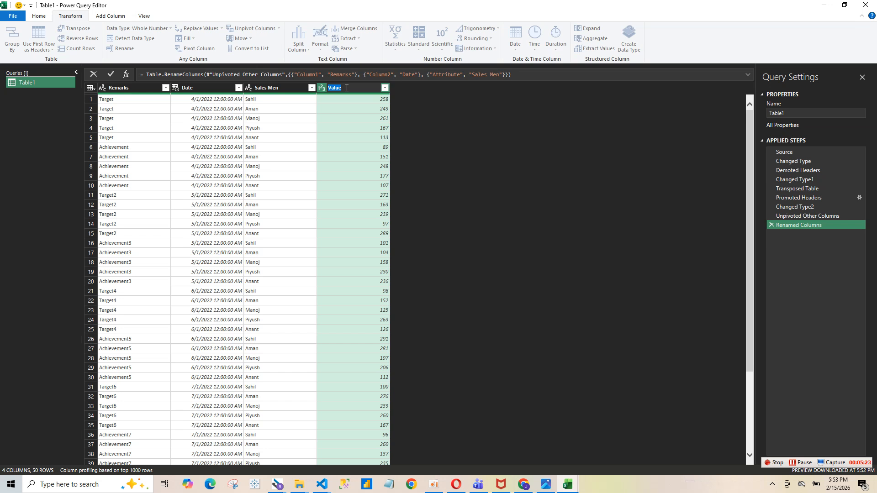
pyautogui.press('BackSpace')
pyautogui.write('Co')
pyautogui.press('BackSpace')
pyautogui.press('BackSpace')
pyautogui.write('Amount')
pyautogui.press('Return')
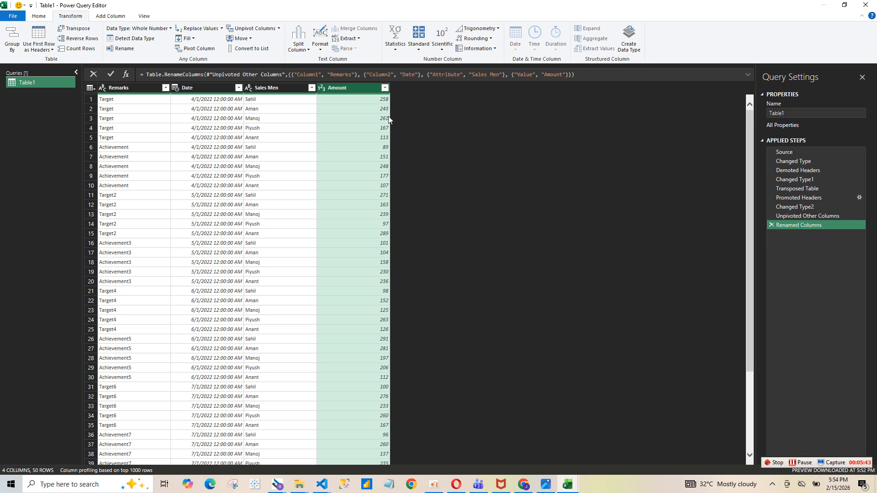
# - Review the values listed in the Remarks column's filter list
pyautogui.click(165, 88)
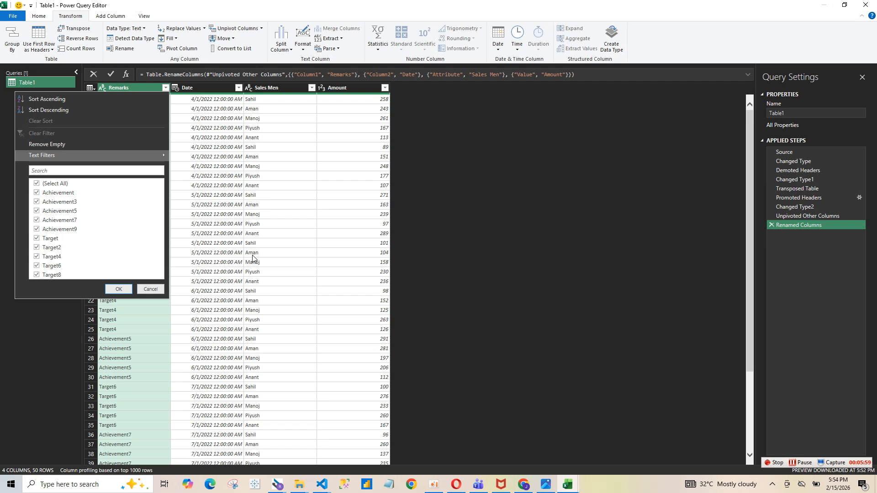
pyautogui.click(314, 282)
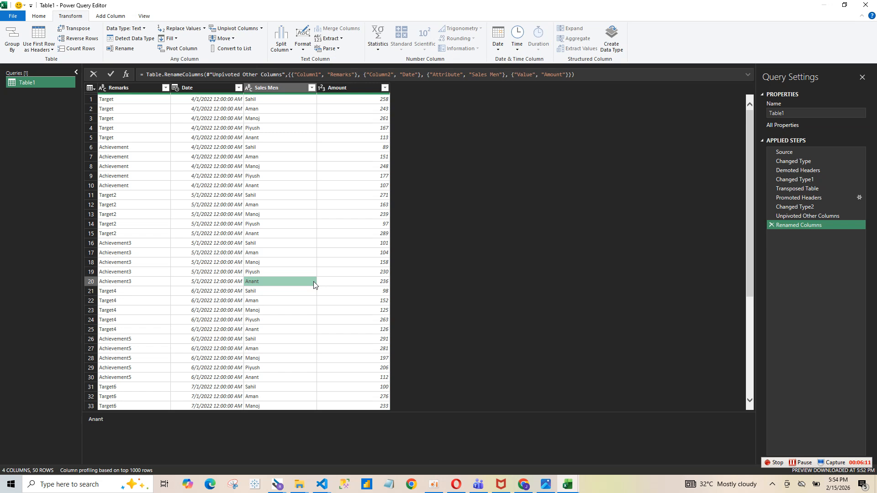
# - Split the Remarks column by the non-digit to digit transition
pyautogui.click(135, 87)
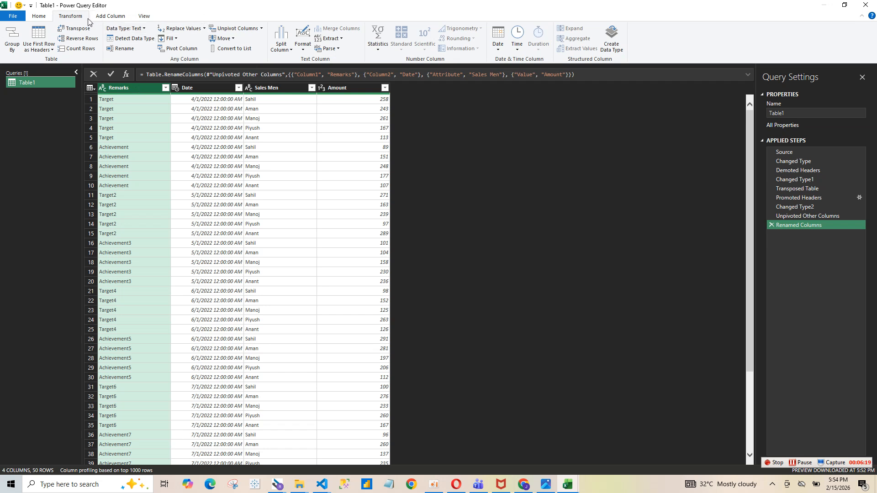
pyautogui.click(39, 17)
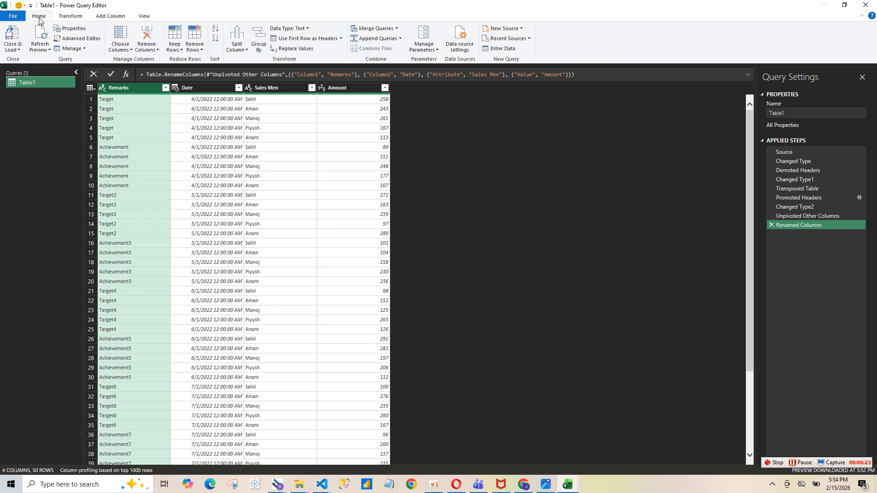
pyautogui.click(247, 51)
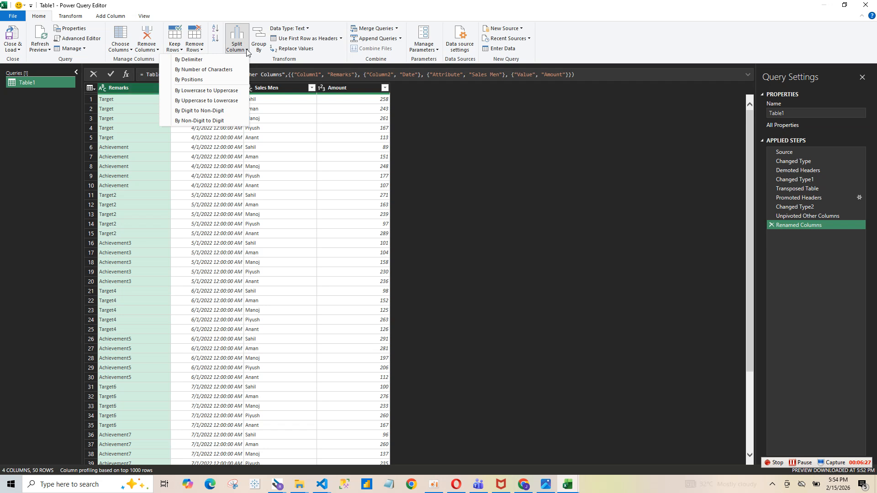
pyautogui.click(210, 121)
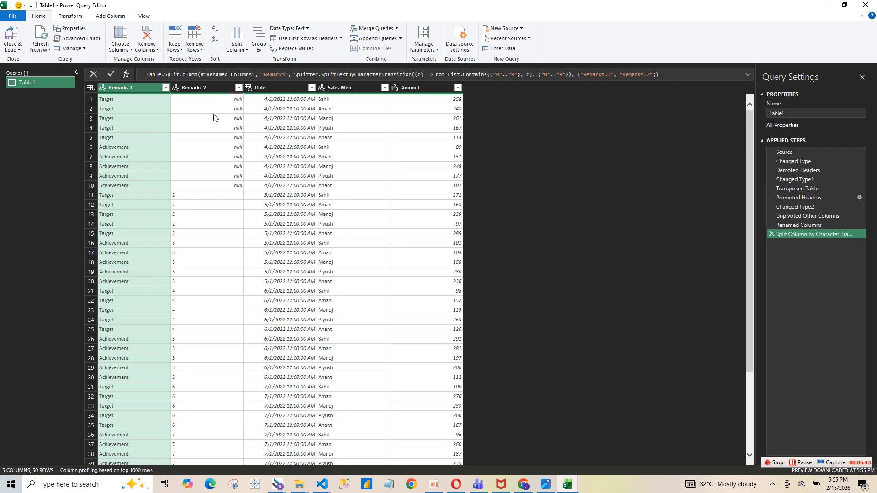
# - Remove the Remarks.2 column
pyautogui.click(215, 90)
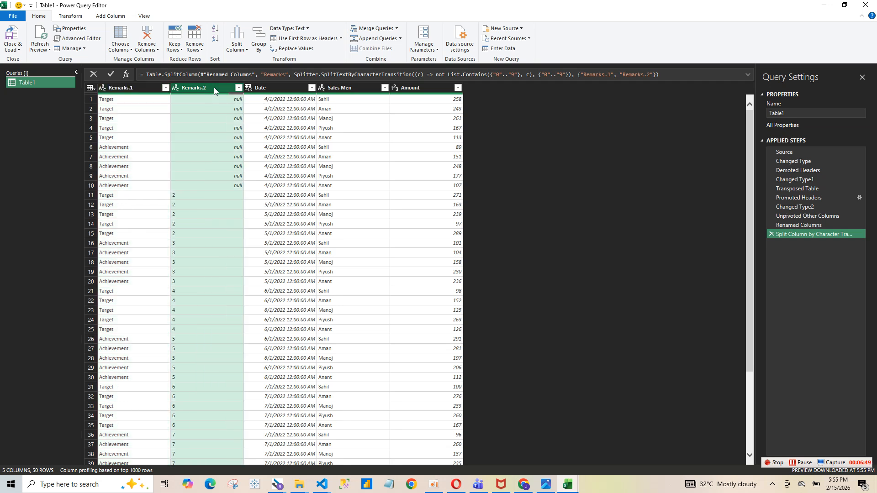
pyautogui.rightClick(214, 87)
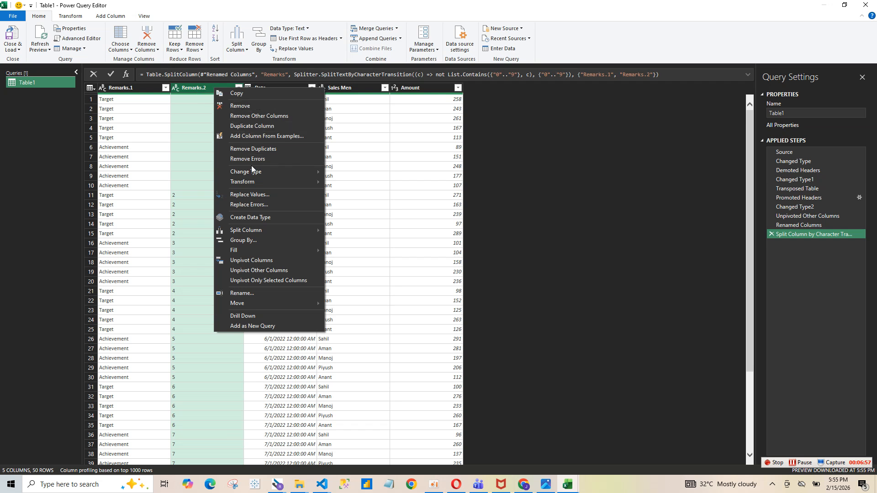
pyautogui.click(256, 106)
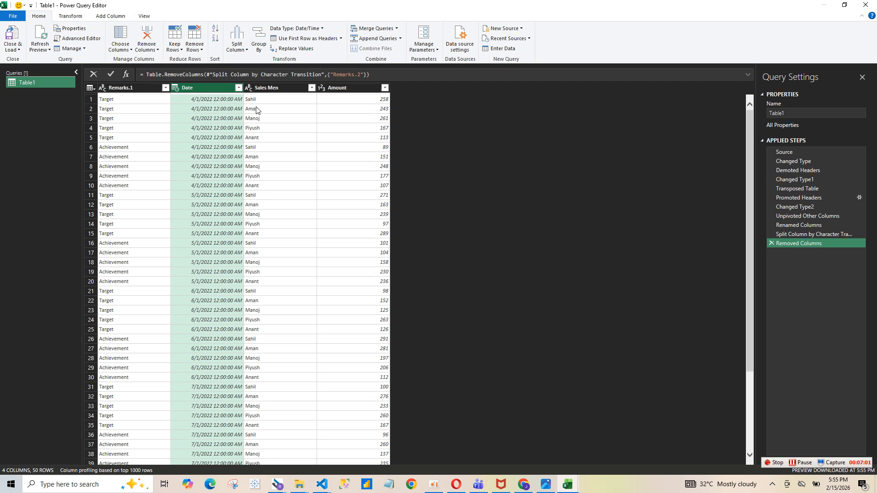
# - Rename the Remarks.1 column as Remarks
pyautogui.click(152, 87)
pyautogui.doubleClick(152, 87)
pyautogui.doubleClick(152, 88)
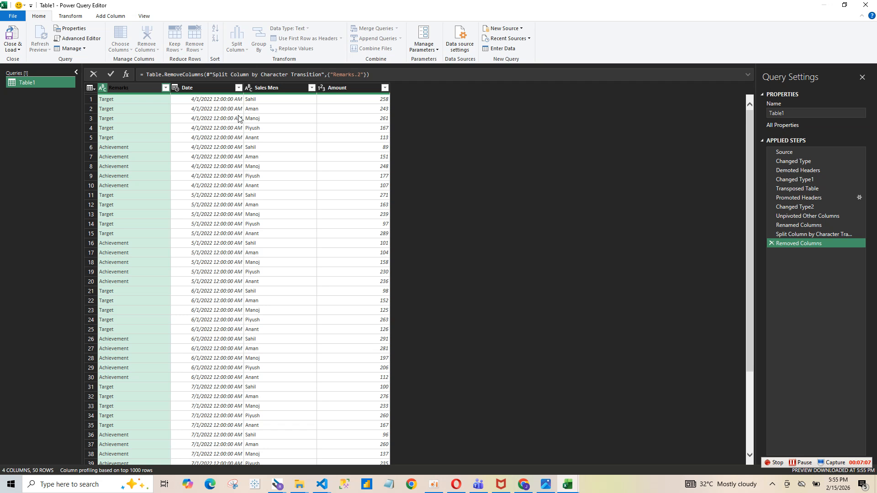
pyautogui.press('Return')
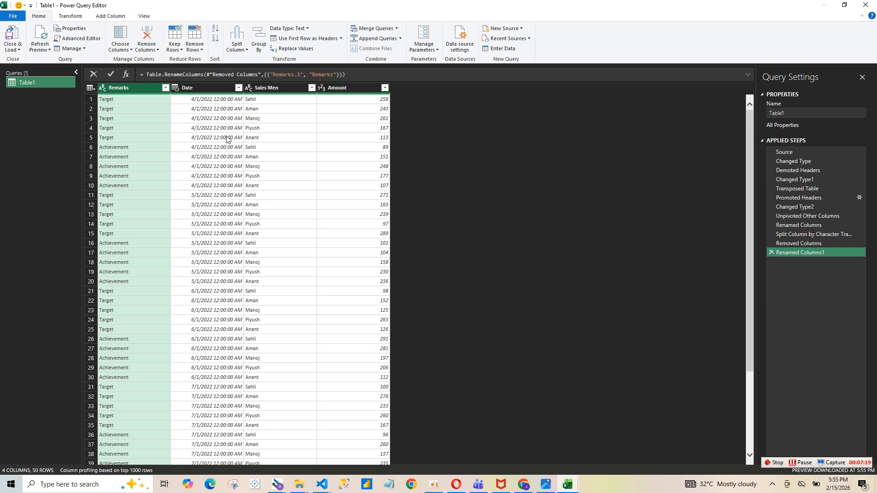
# - Check the Remarks column's filter values, then close and load the query to the worksheet
pyautogui.click(165, 88)
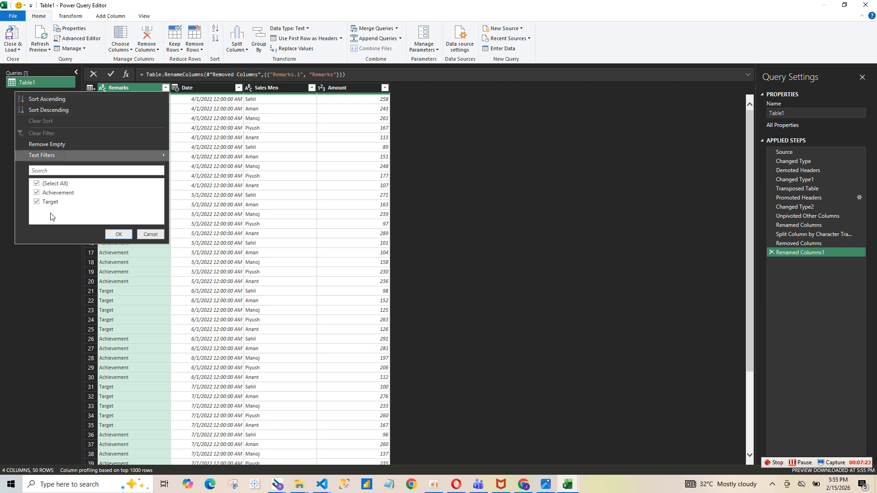
pyautogui.click(215, 225)
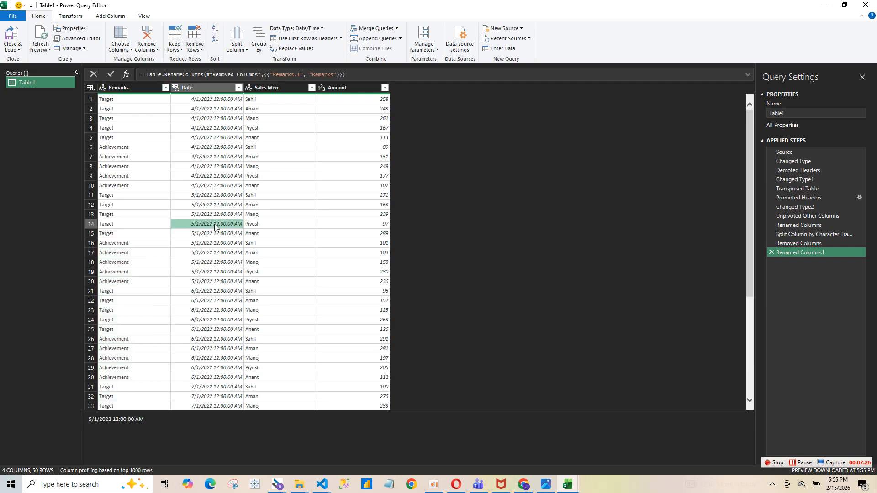
pyautogui.click(14, 46)
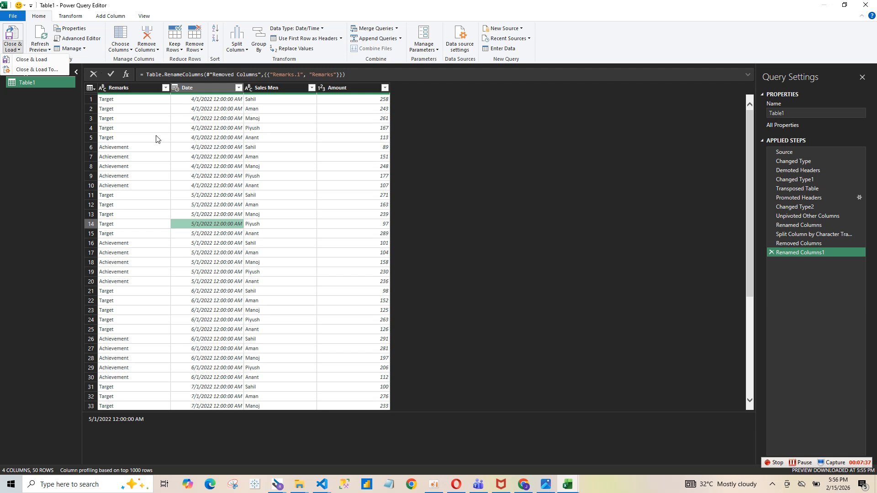
pyautogui.click(44, 60)
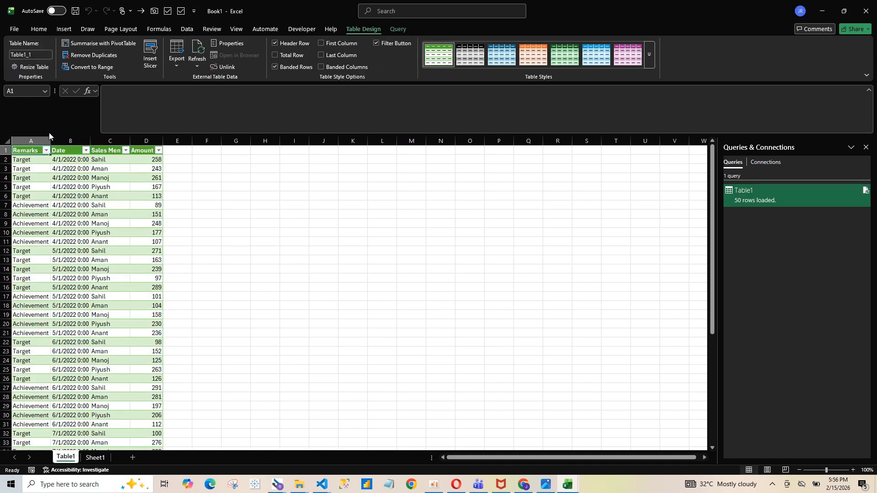
# - Apply the custom mmm-yy number format to the whole Date column of the loaded table
pyautogui.click(69, 152)
pyautogui.click(72, 136)
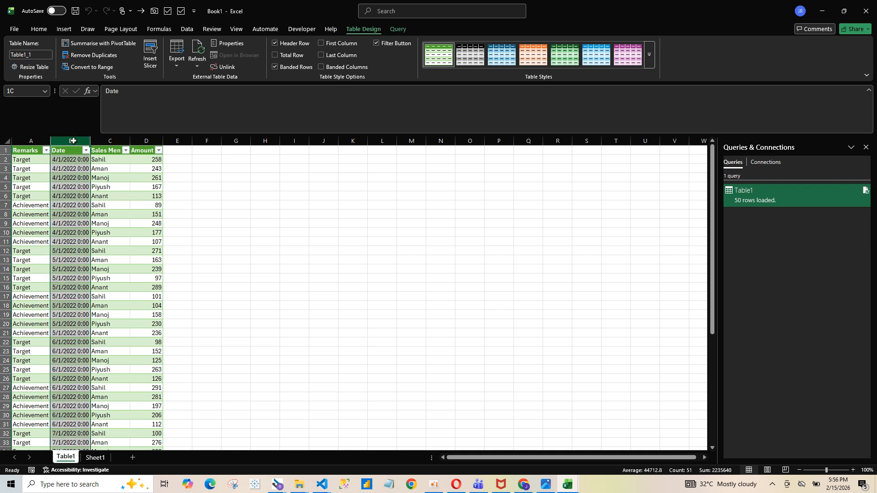
pyautogui.click(69, 185)
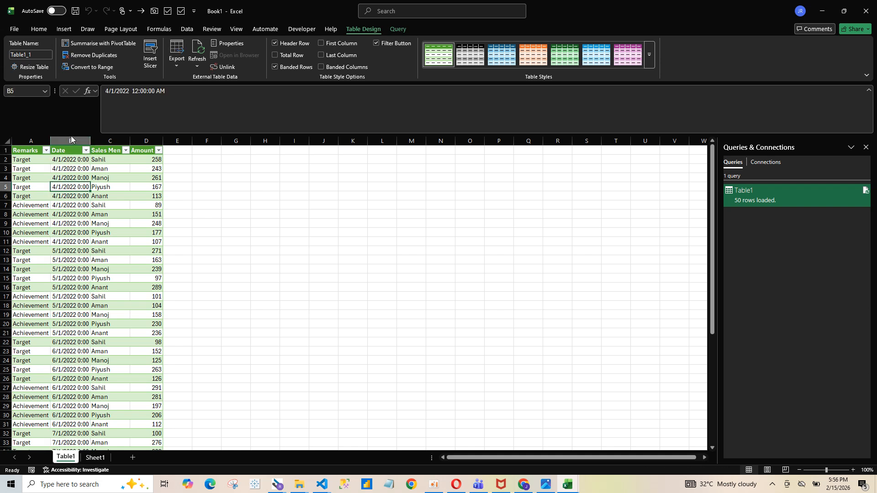
pyautogui.hotkey('ctrl', 'a')
pyautogui.hotkey('ctrl', 'a')
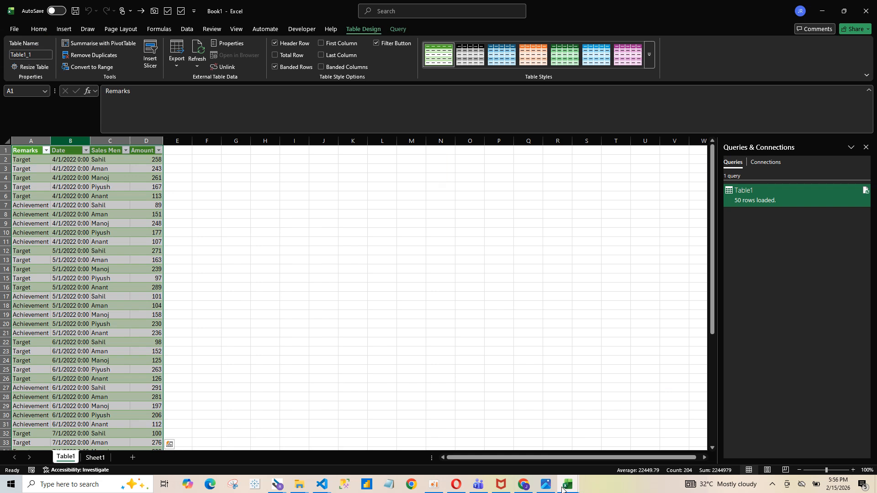
pyautogui.click(73, 143)
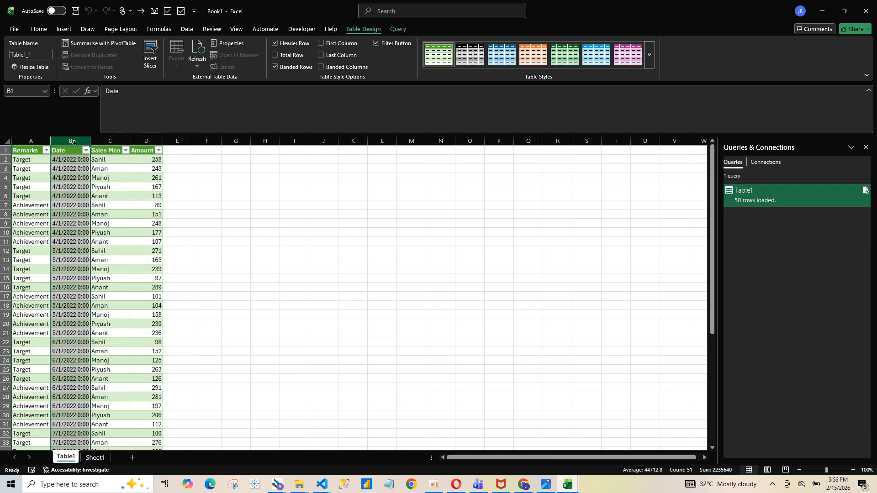
pyautogui.click(40, 29)
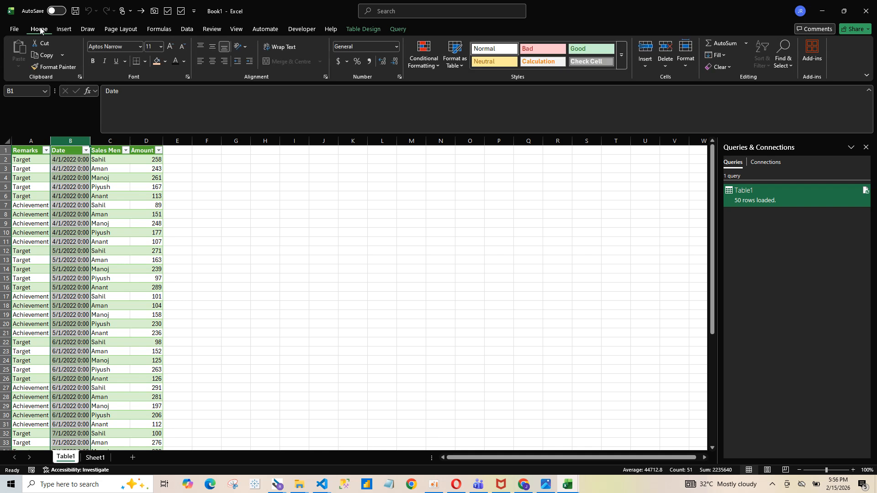
pyautogui.click(396, 47)
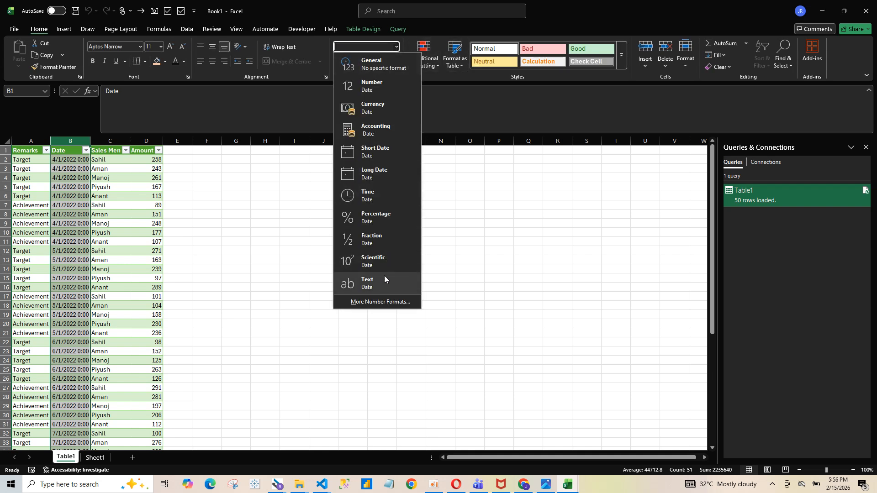
pyautogui.click(386, 302)
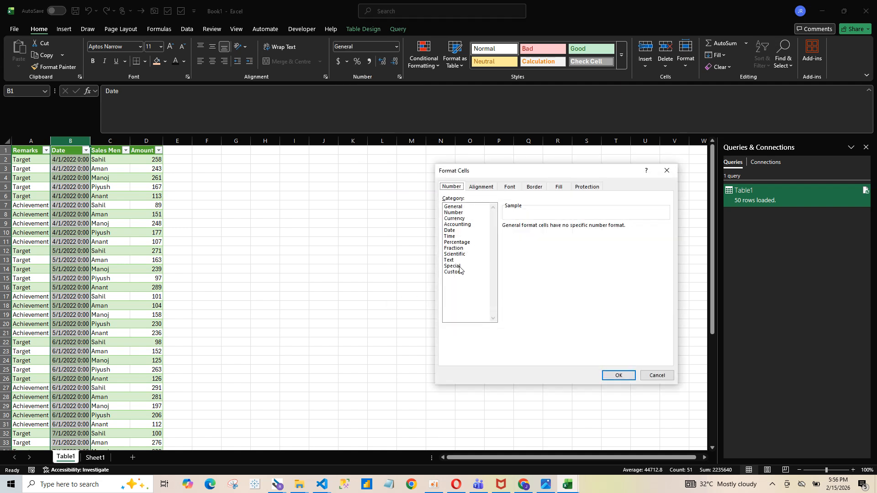
pyautogui.click(459, 271)
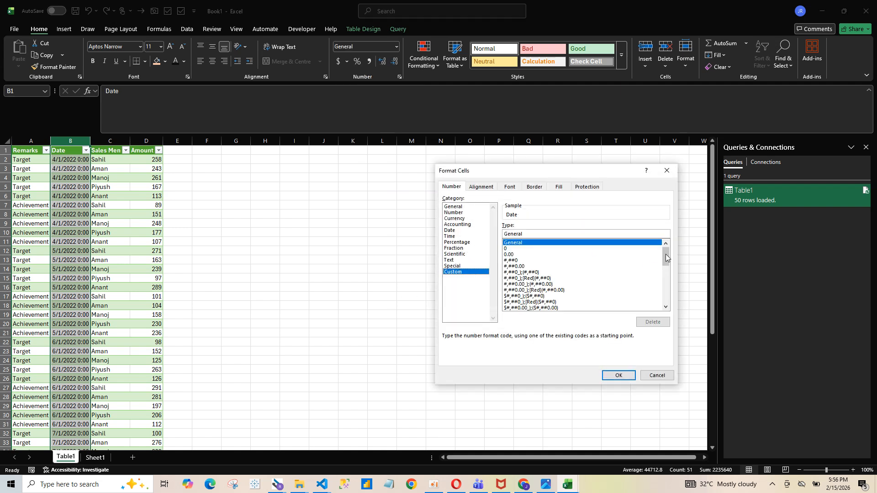
pyautogui.moveTo(667, 256); pyautogui.dragTo(665, 278)
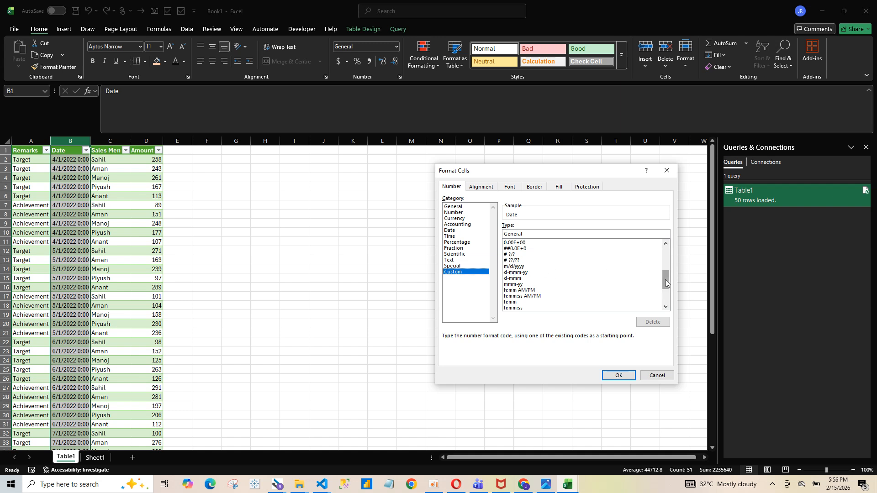
pyautogui.doubleClick(515, 285)
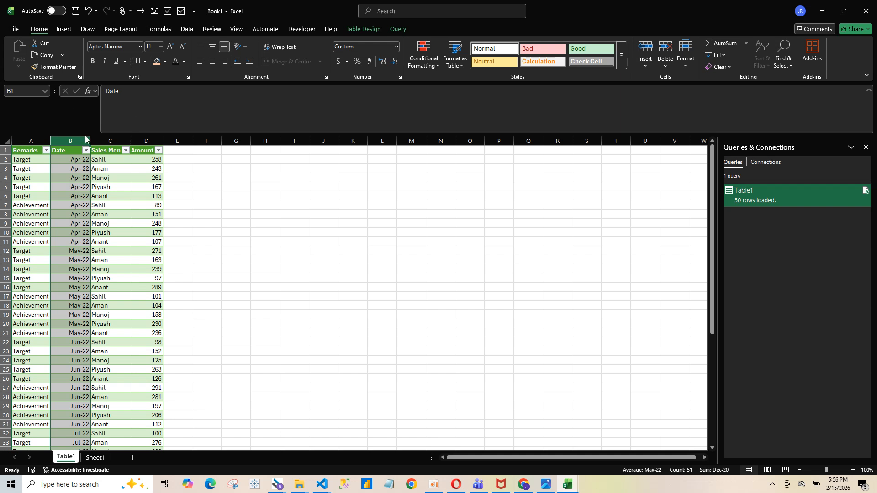
# - Widen the Date column to fit its values
pyautogui.moveTo(87, 138); pyautogui.dragTo(106, 139)
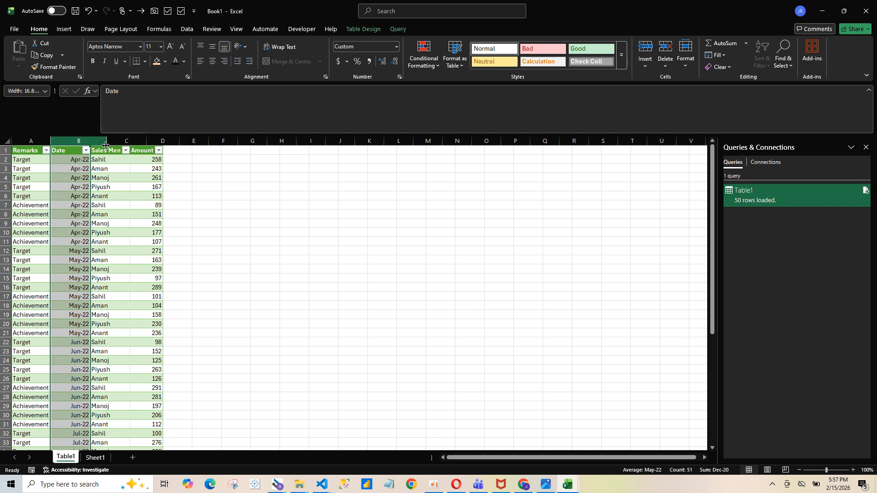
pyautogui.click(96, 168)
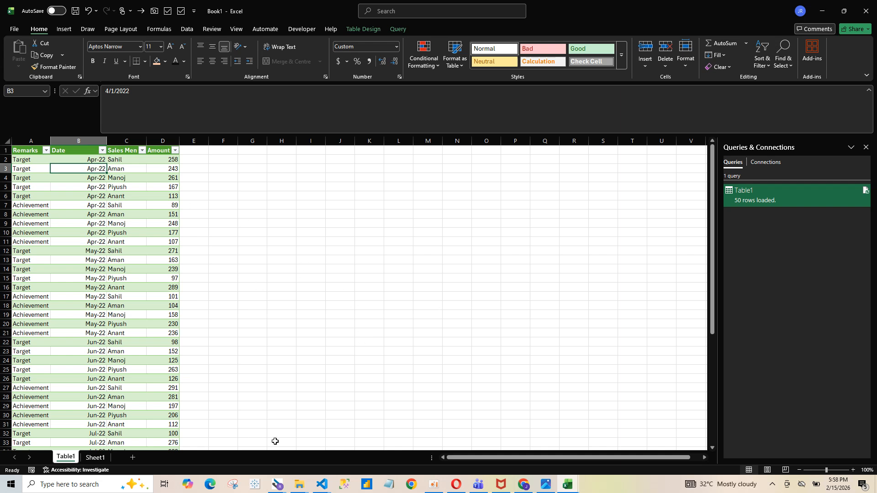
pyautogui.click(433, 488)
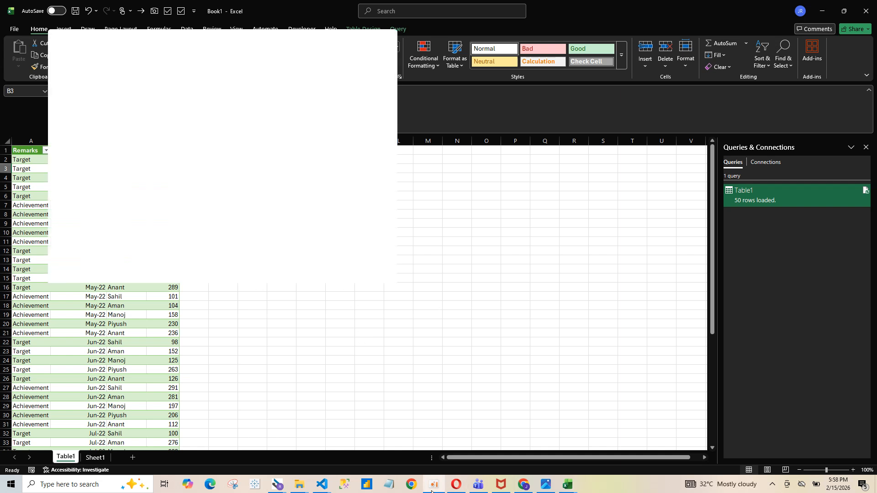